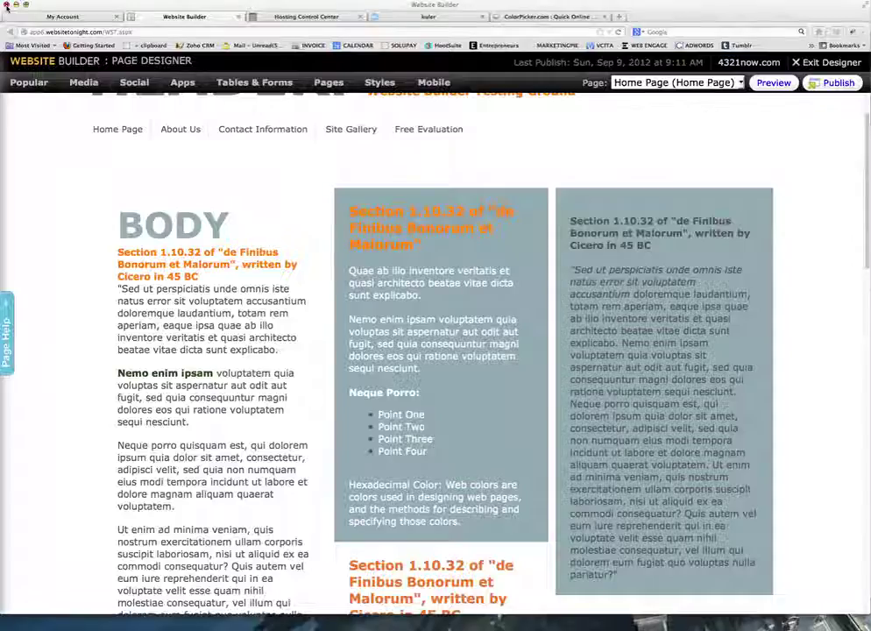
Insert the green credit card icon from the Test Front Page gallery in front of the BODY heading in the first column
scroll(93, 187, up, 3)
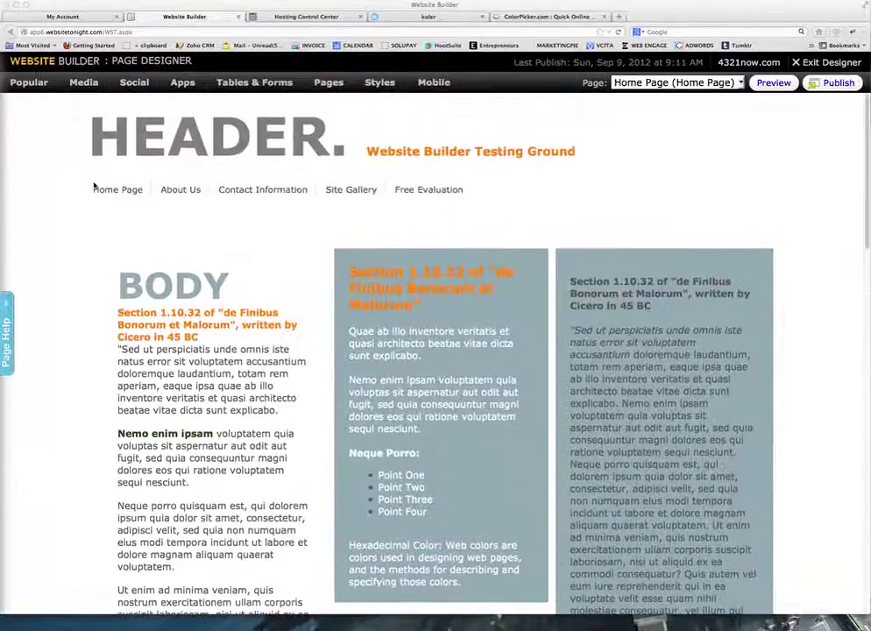
click(181, 297)
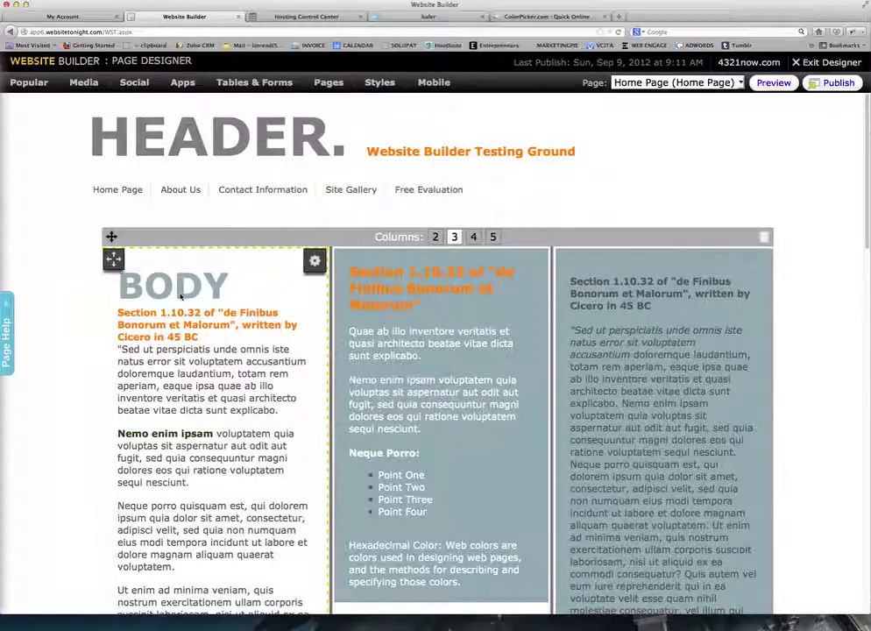
click(181, 297)
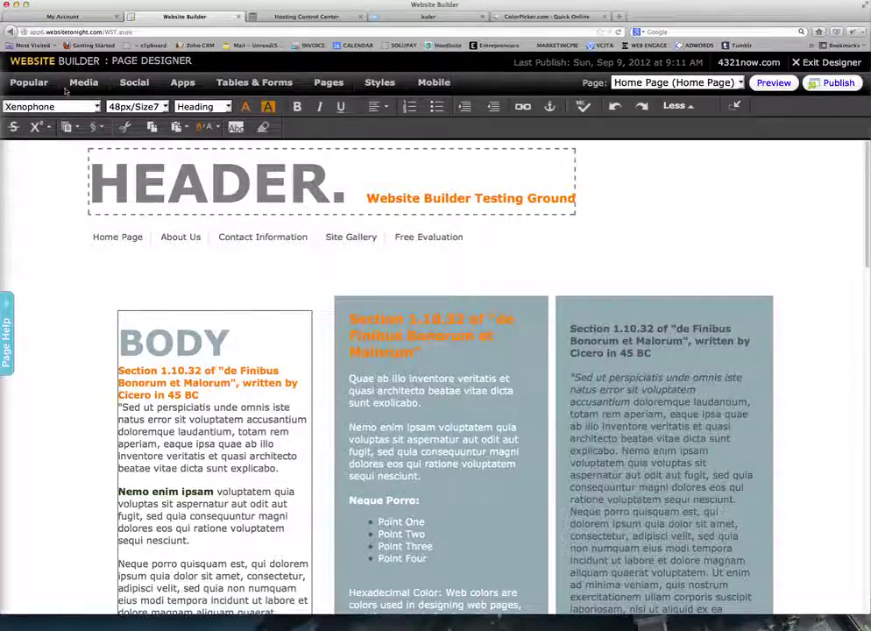
click(29, 83)
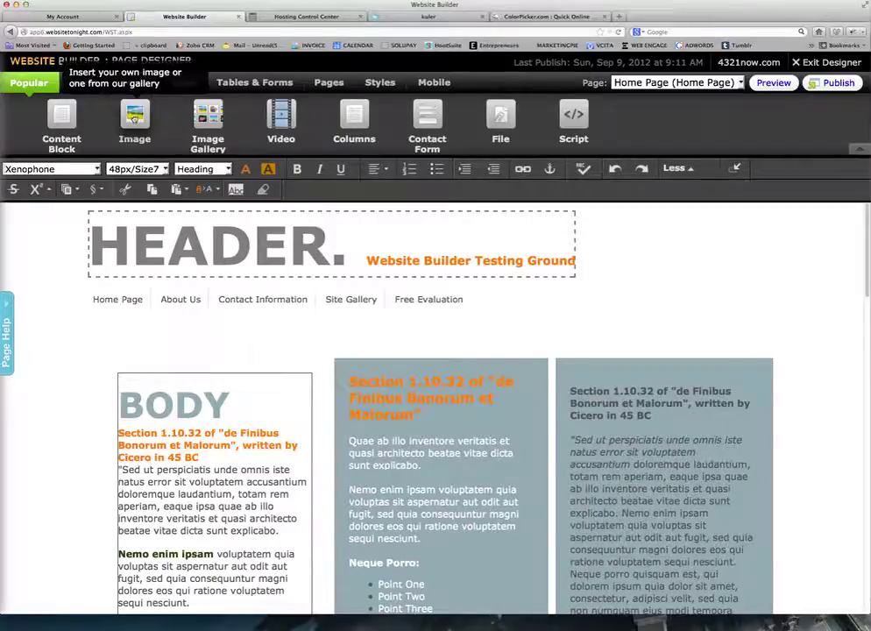
drag(134, 121, 125, 406)
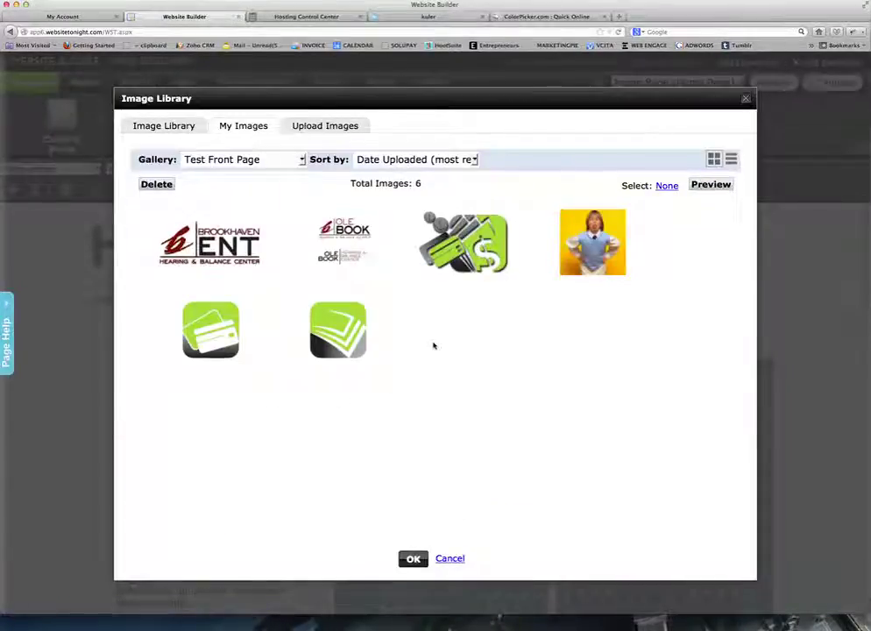
click(209, 327)
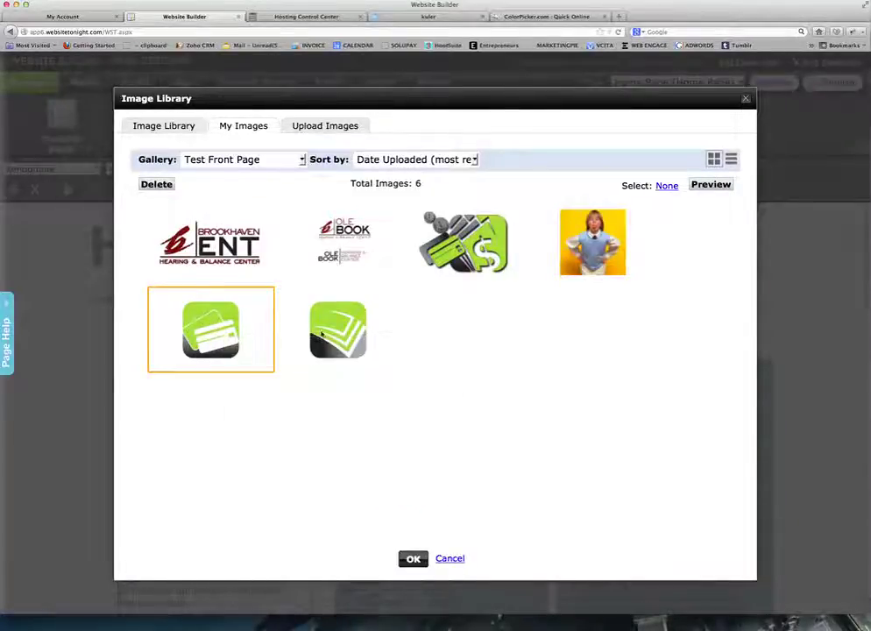
mouse_move(327, 330)
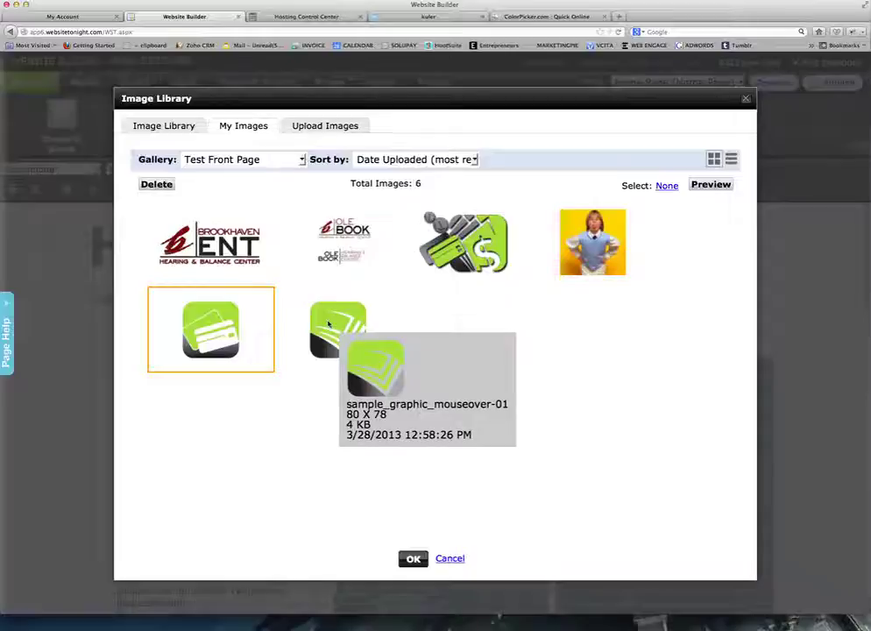
mouse_move(197, 330)
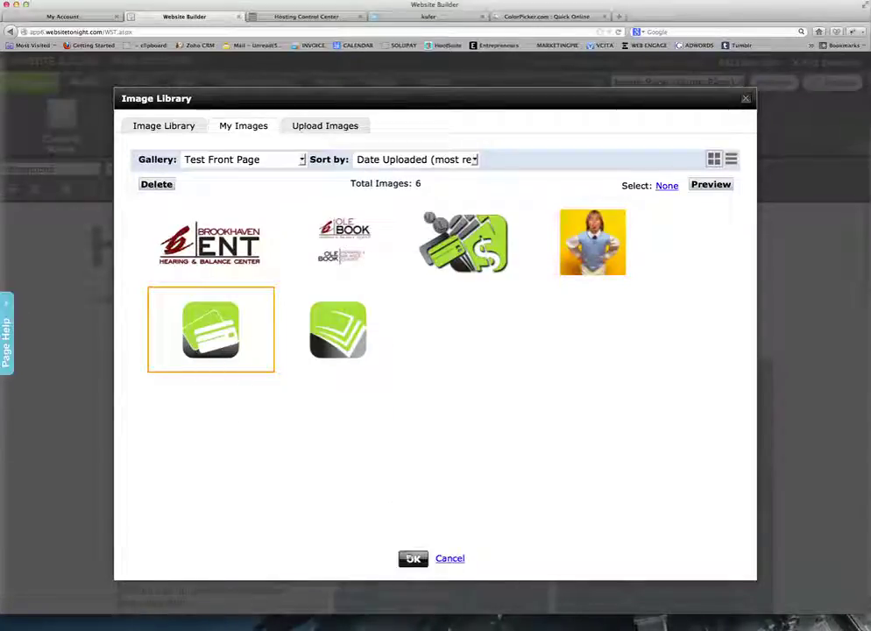
click(412, 558)
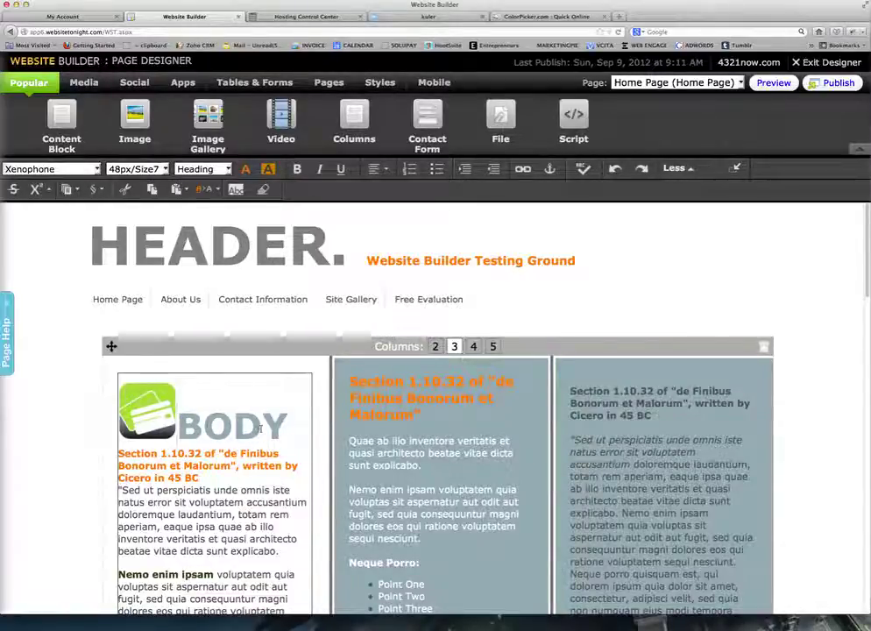
Add sample_graphic_mouseover-01 as the mouseover of the credit card image and save the image edit
click(154, 417)
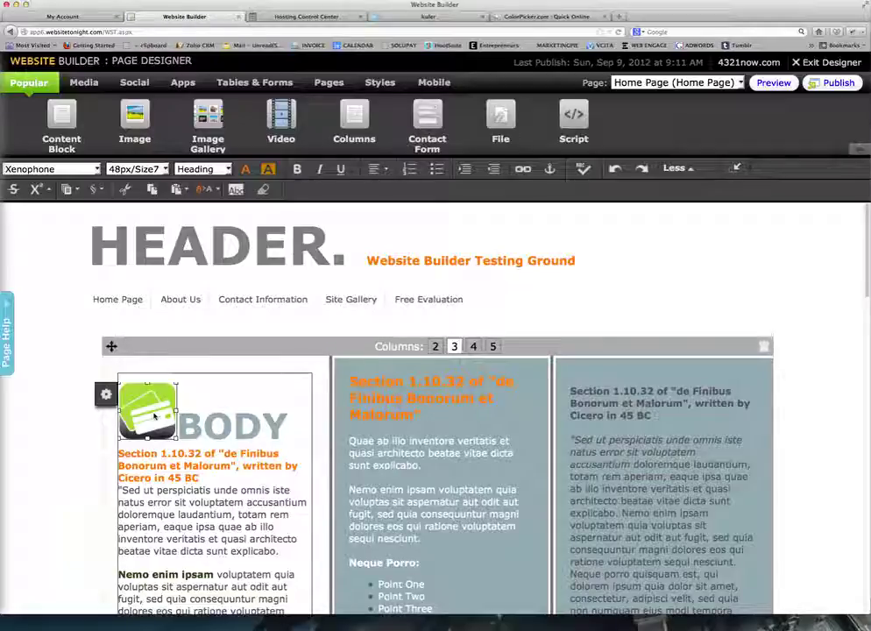
click(106, 394)
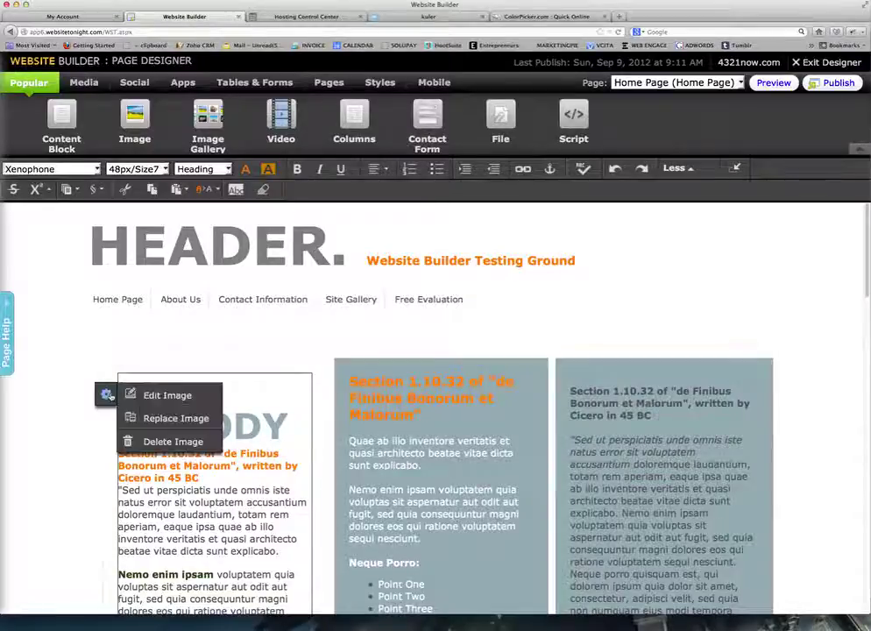
click(164, 396)
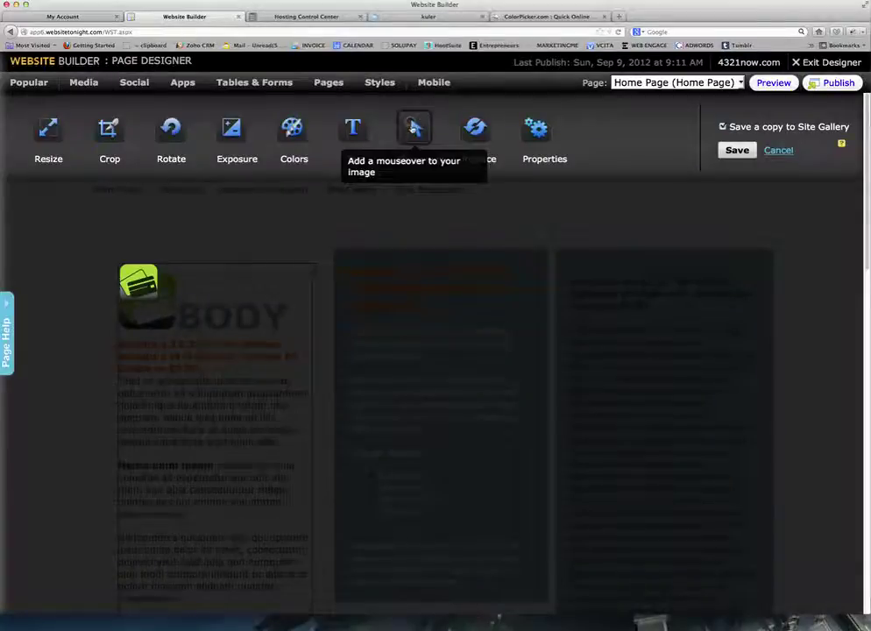
click(414, 129)
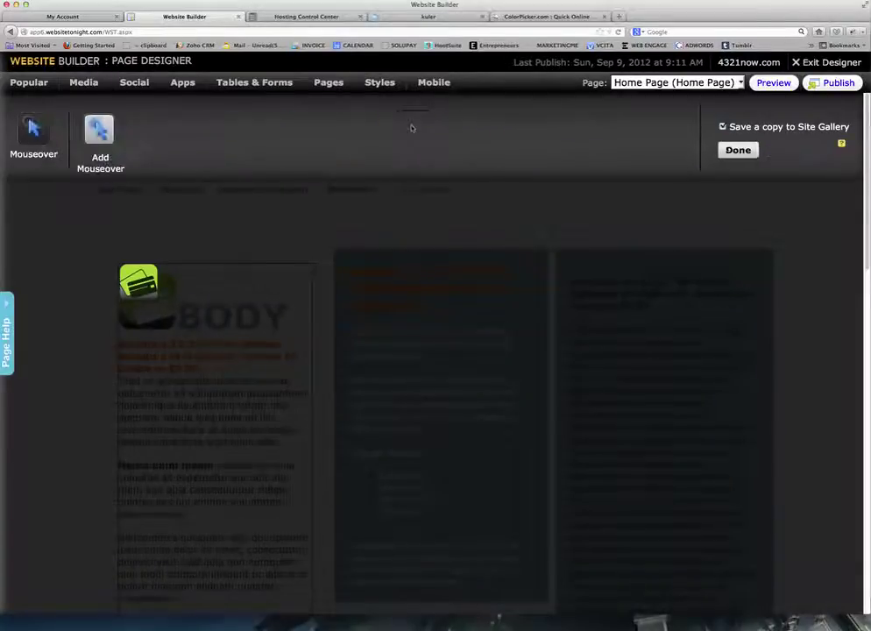
click(99, 129)
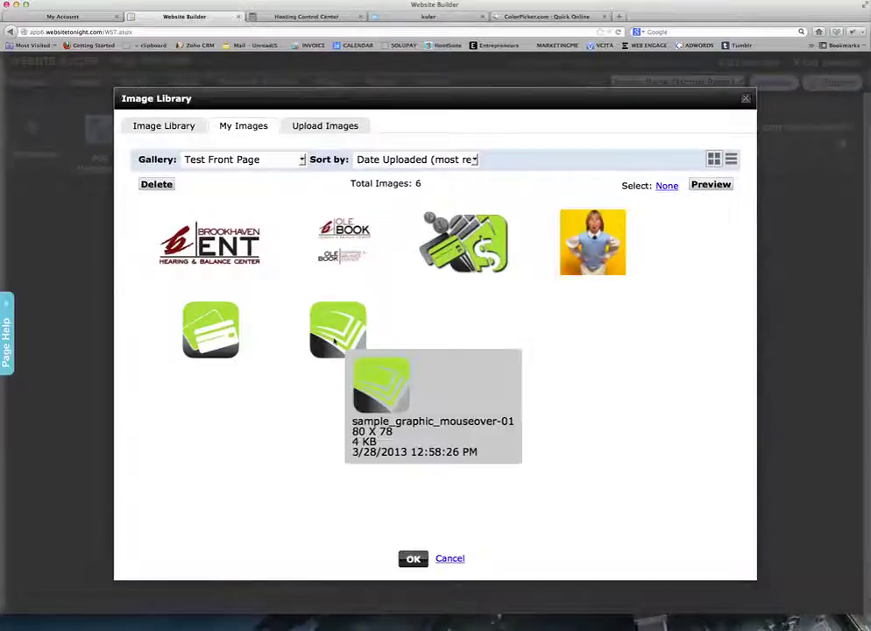
click(338, 329)
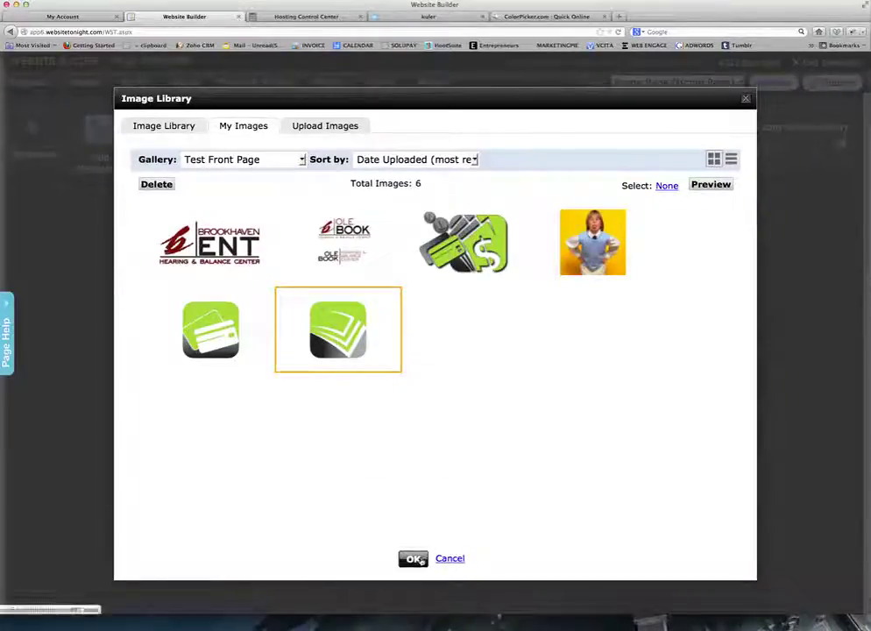
click(414, 558)
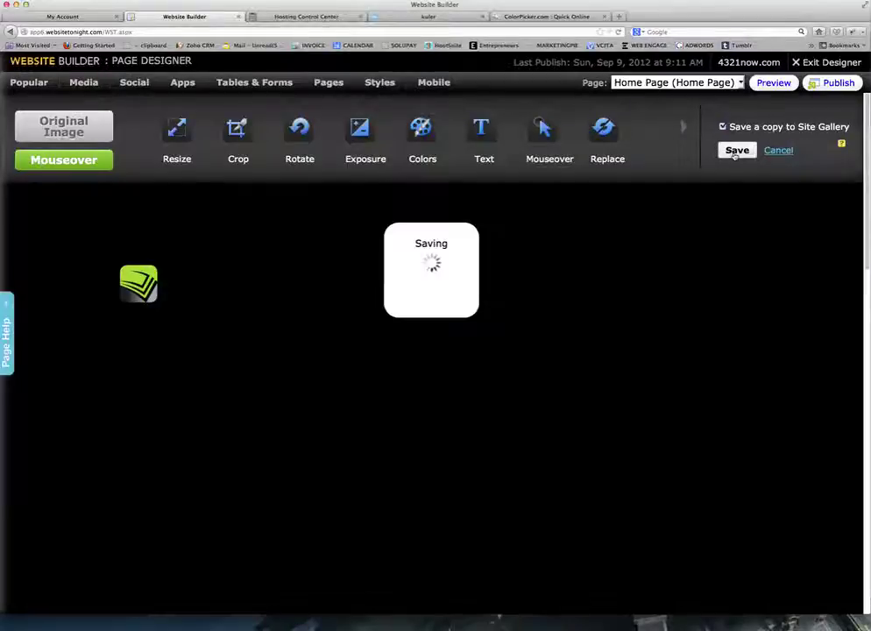
click(737, 150)
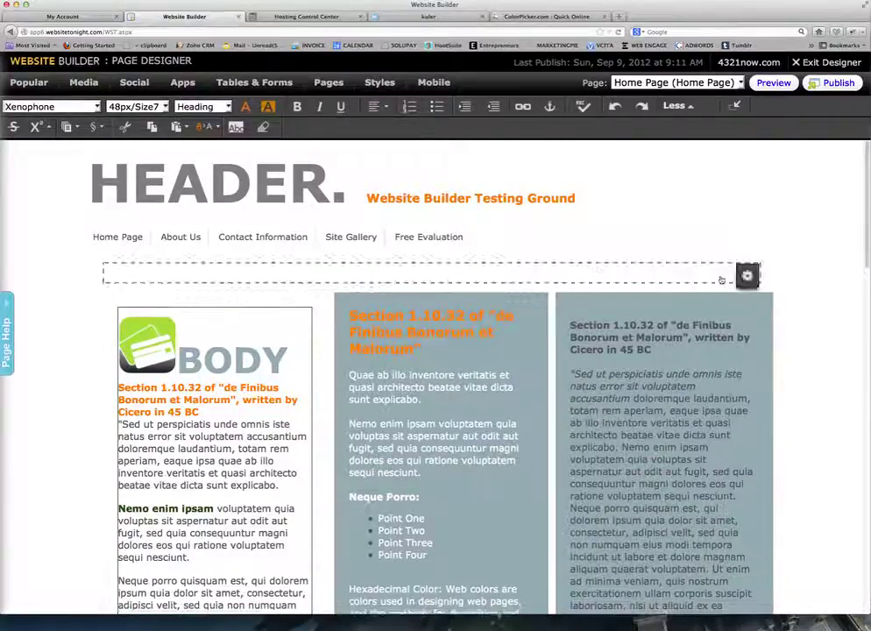
Save the first column's content block and preview the web version of the page to check the mouseover
scroll(378, 370, down, 3)
scroll(379, 370, down, 5)
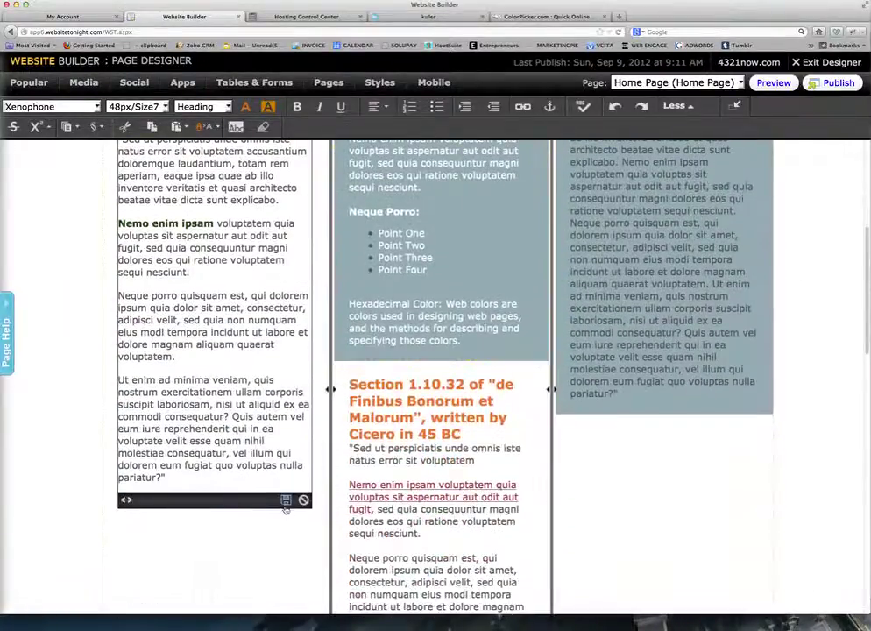
scroll(826, 330, up, 5)
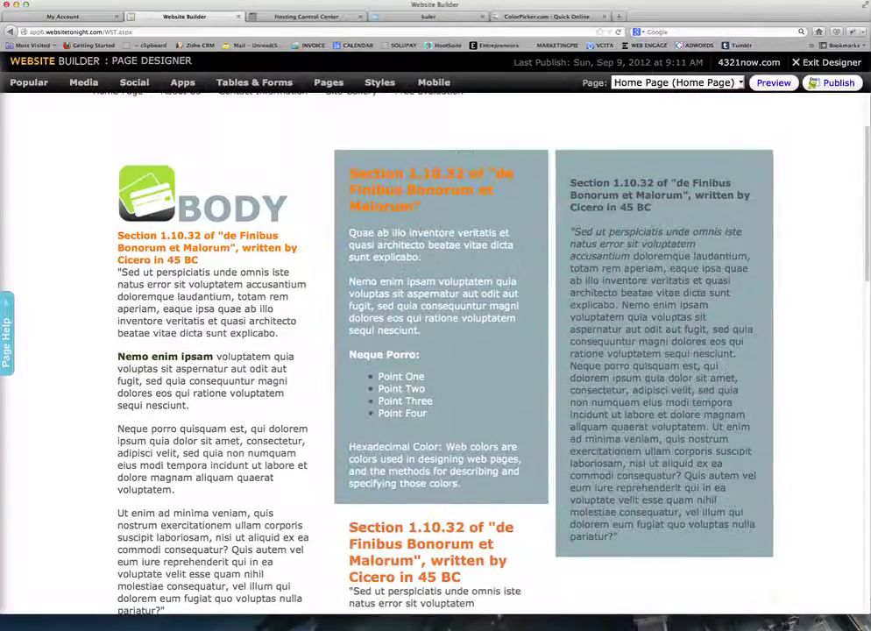
click(780, 83)
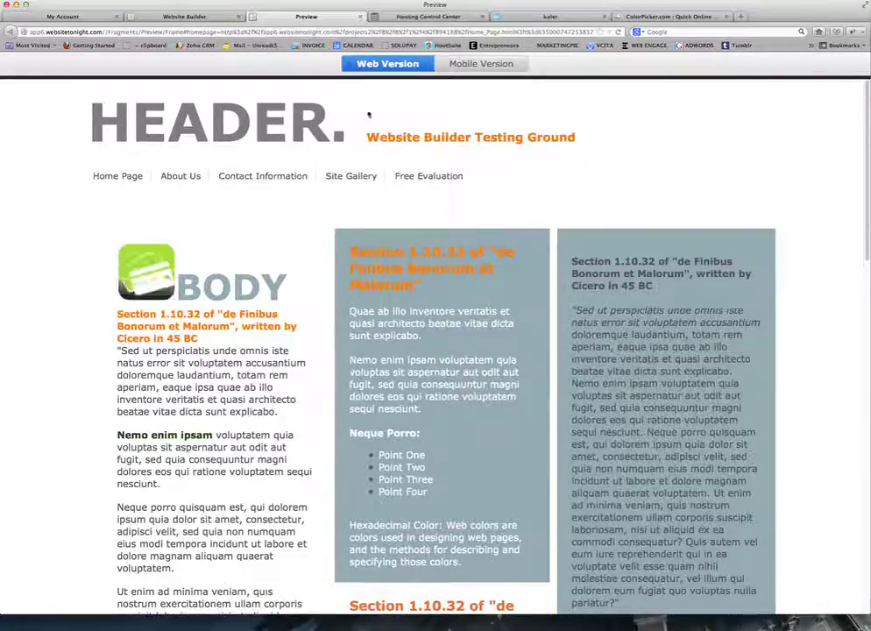
click(360, 18)
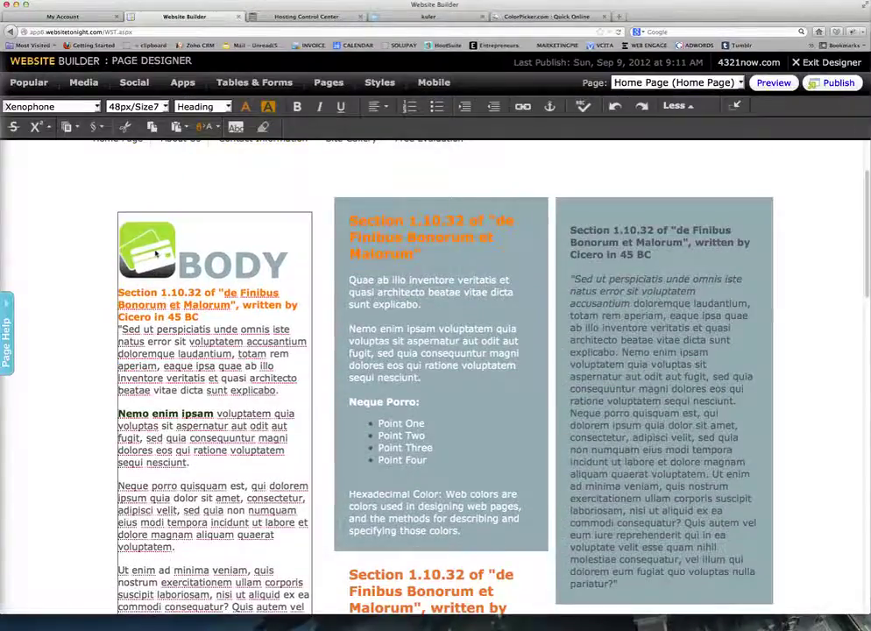
Link the credit card image to the About Us page and save the content block
click(156, 253)
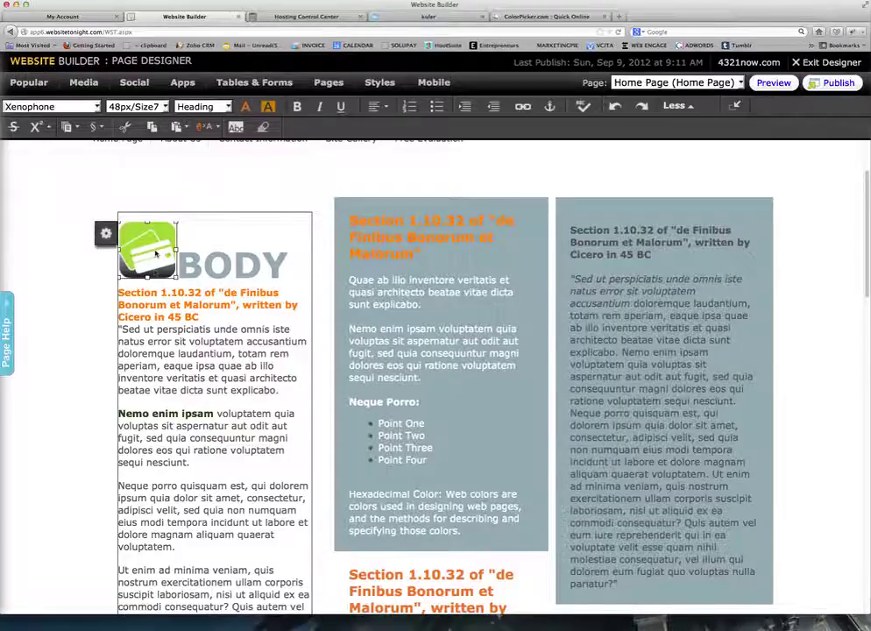
click(523, 107)
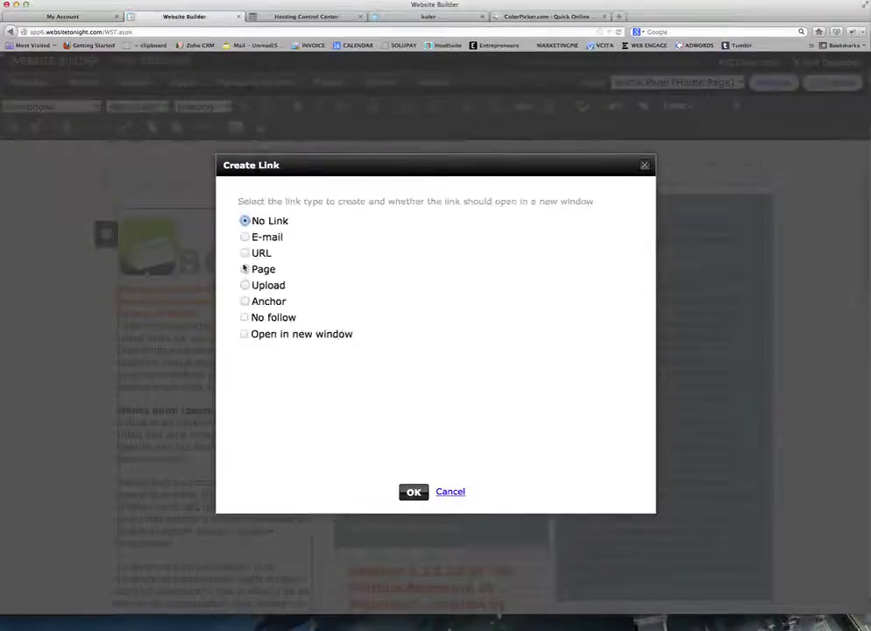
click(245, 269)
click(312, 282)
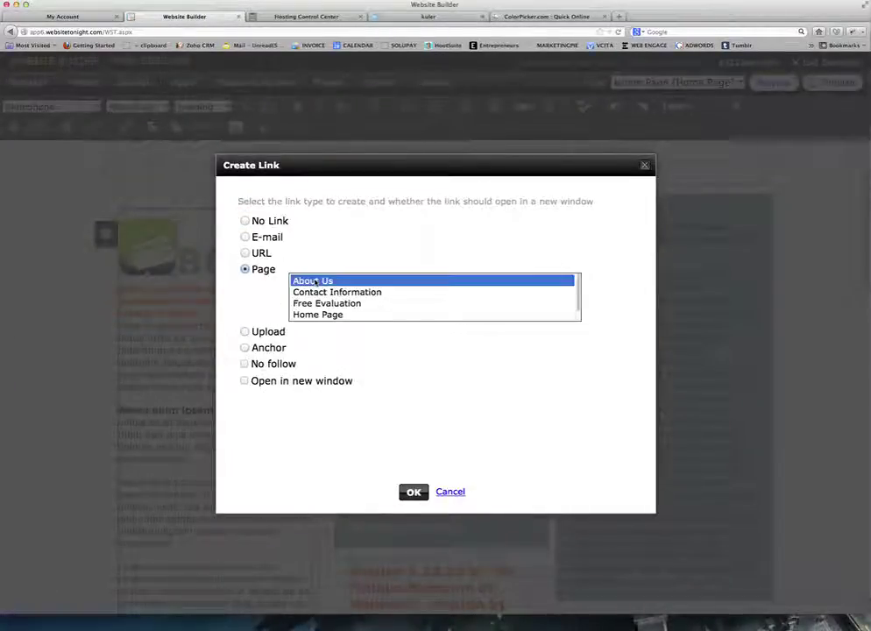
click(412, 494)
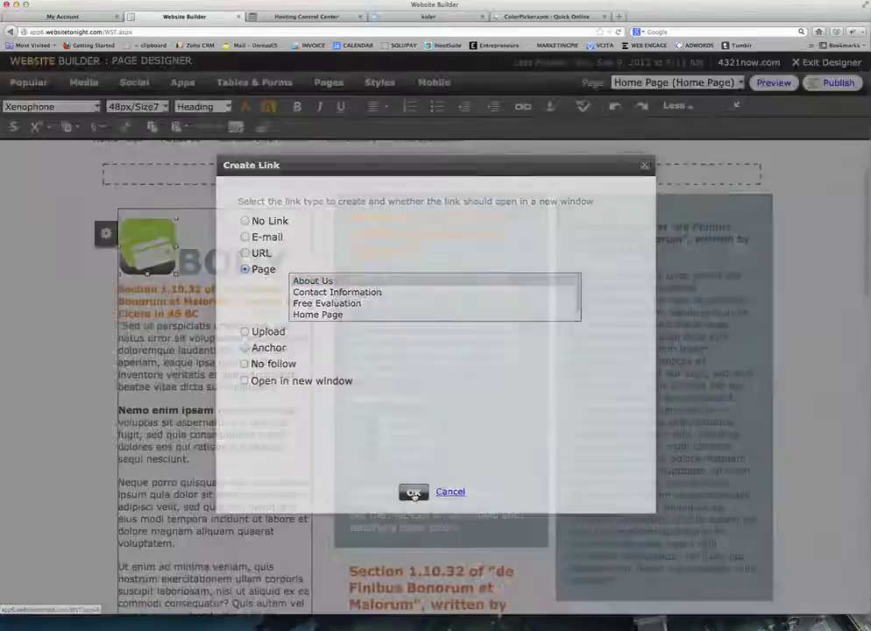
scroll(151, 296, down, 5)
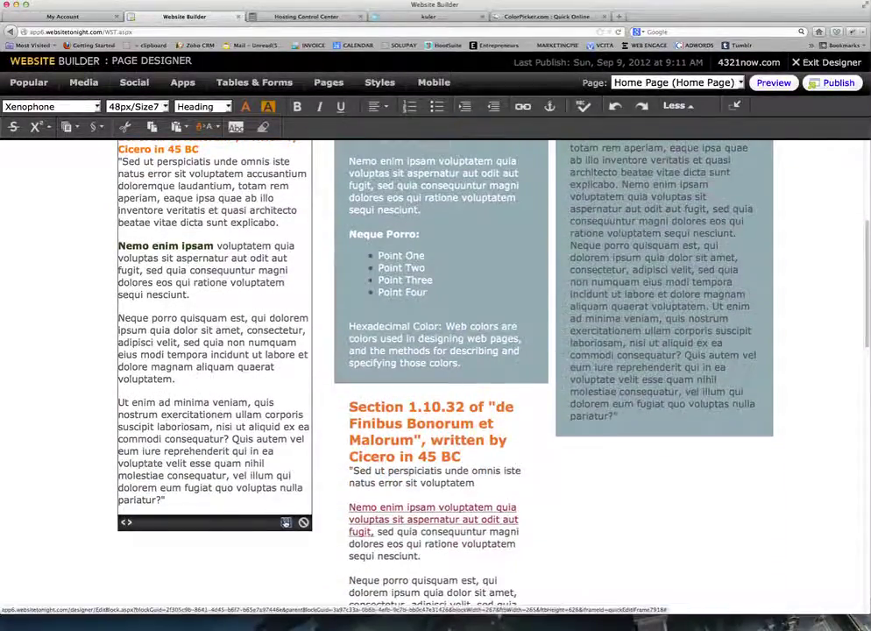
click(285, 522)
scroll(265, 472, up, 5)
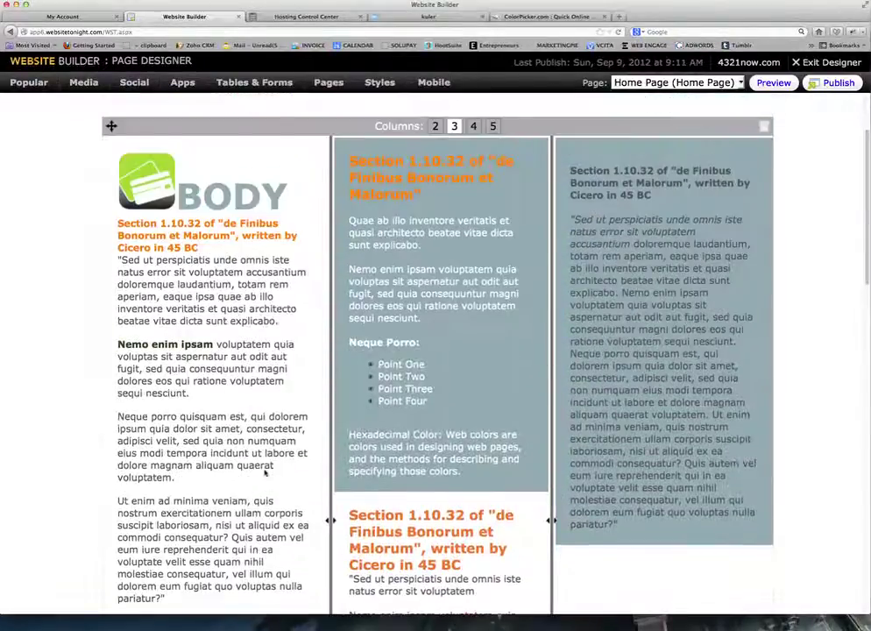
Preview the page, test the image's link to the About Us page, and return to the page designer
click(773, 83)
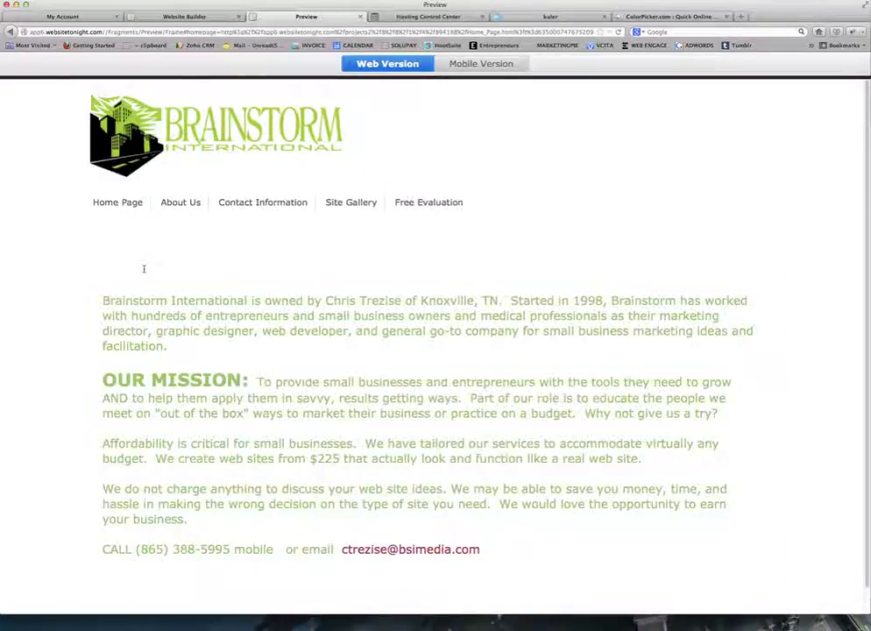
click(9, 32)
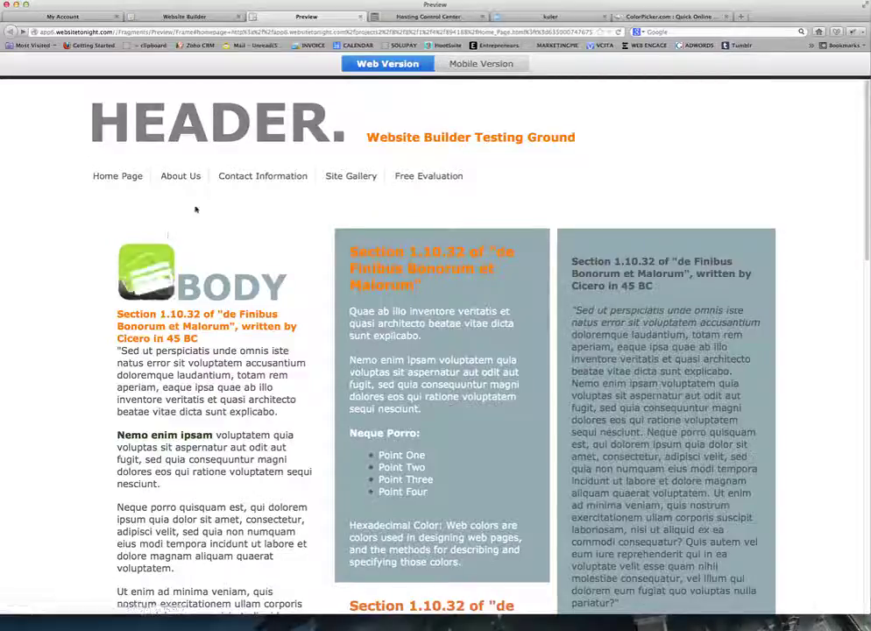
click(360, 17)
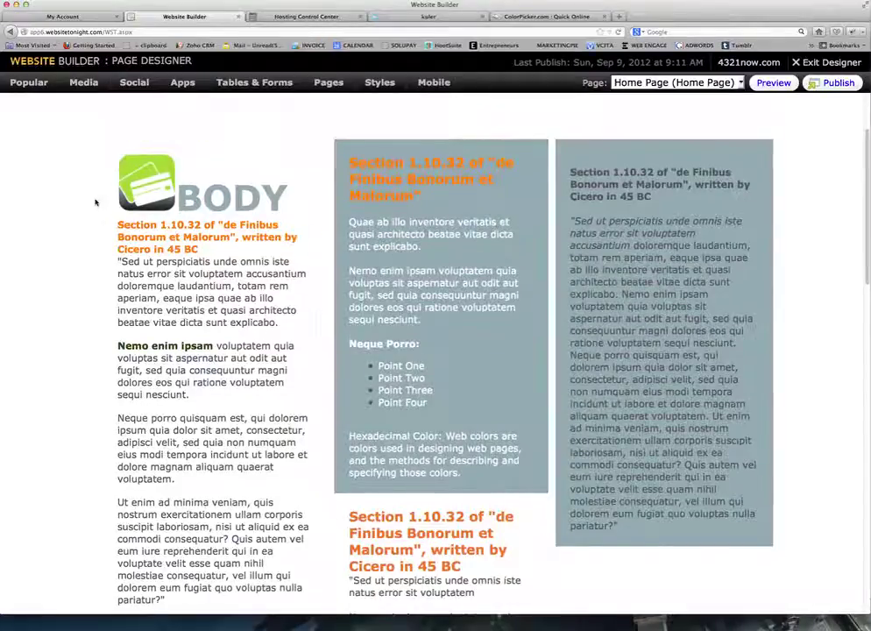
Set the credit card image's alt tag to "Click To Learn About Us" and save the image without a Site Gallery copy, along with its content block
double_click(126, 208)
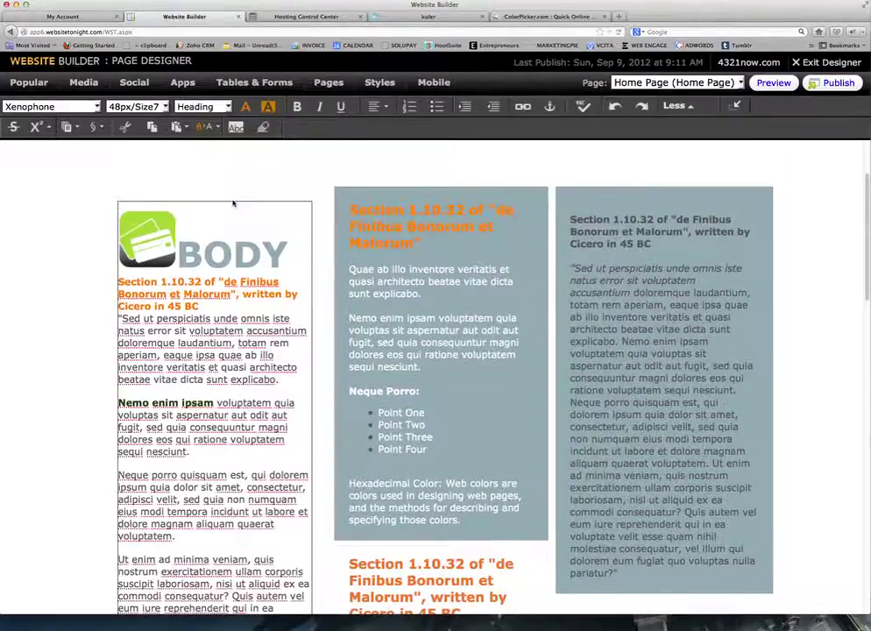
click(144, 242)
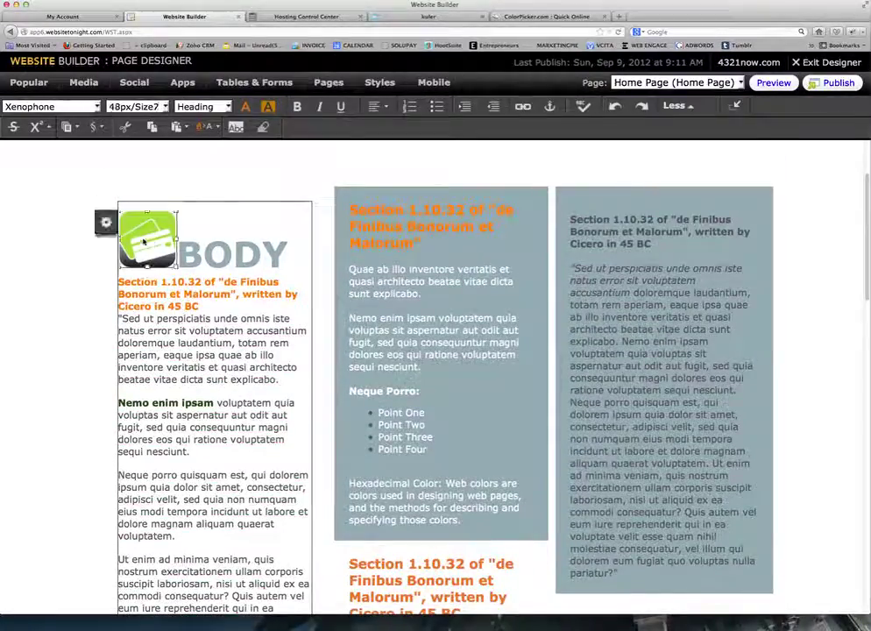
click(106, 221)
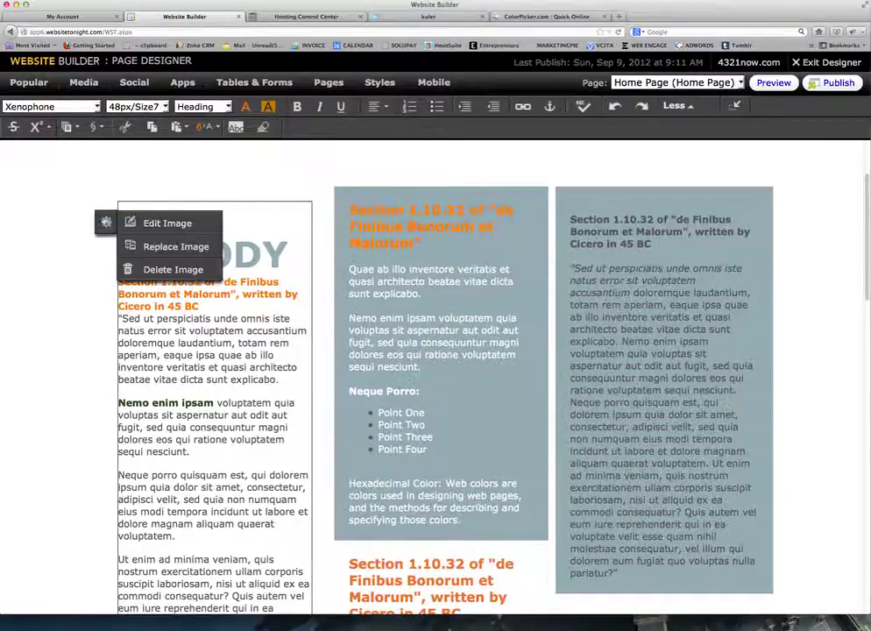
click(154, 224)
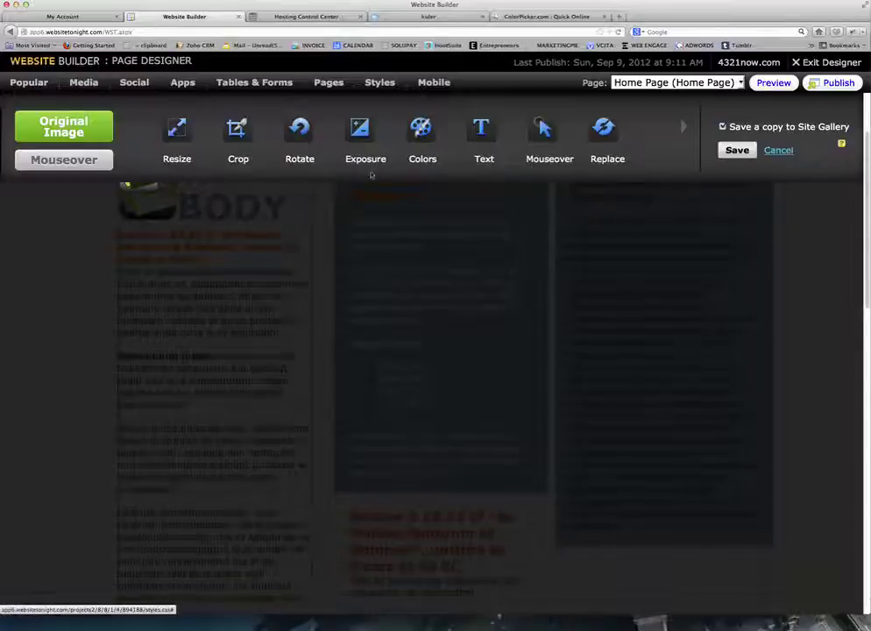
click(685, 127)
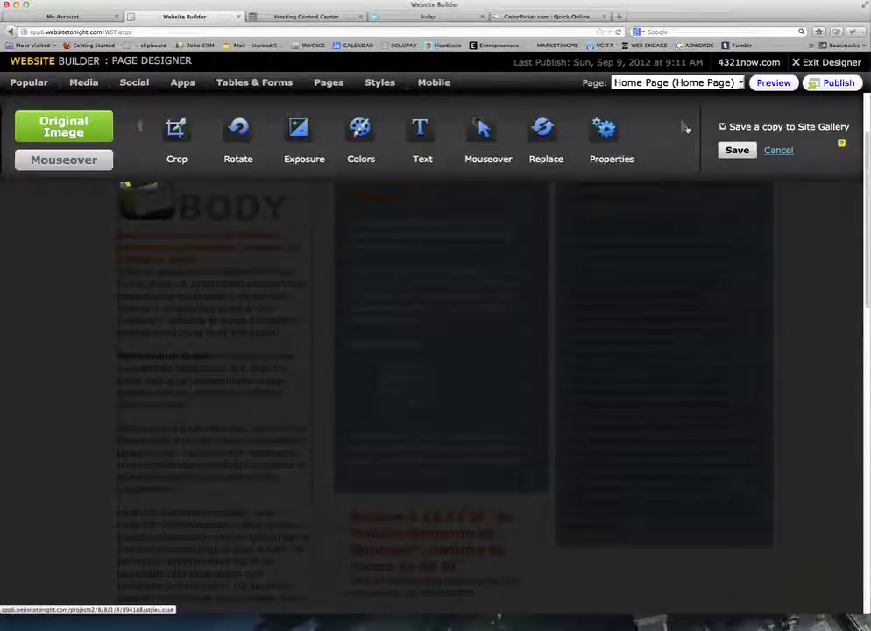
click(605, 129)
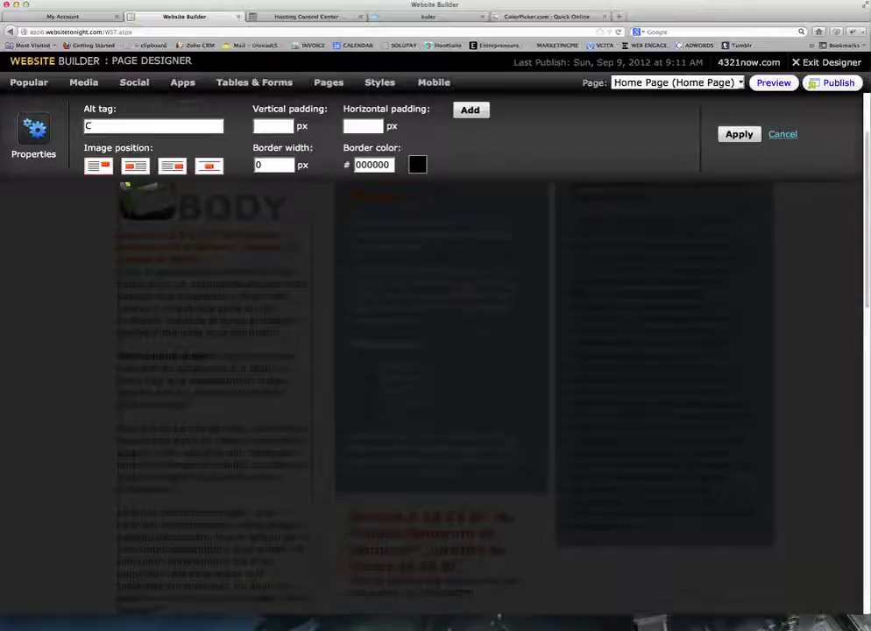
text(lick To Learn About Us)
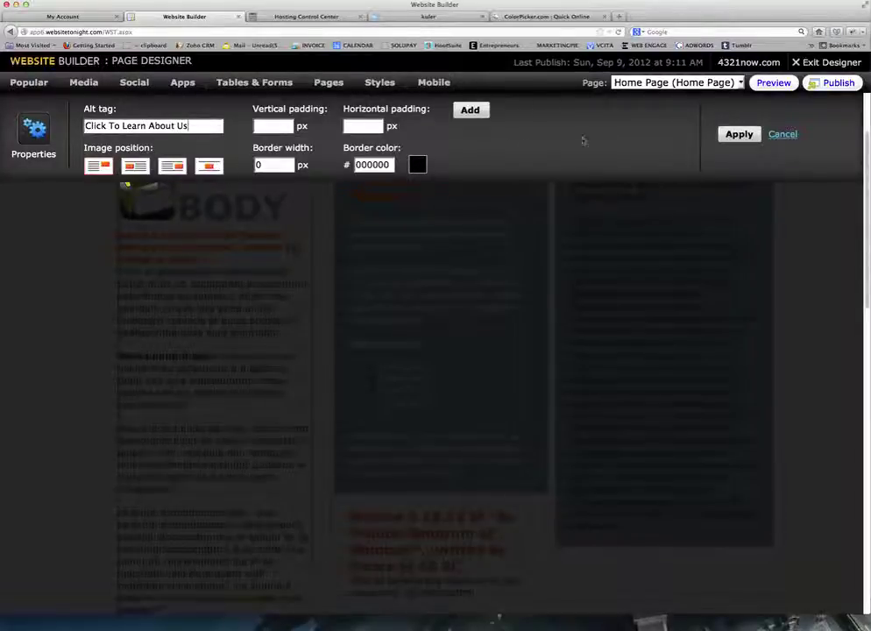
click(739, 136)
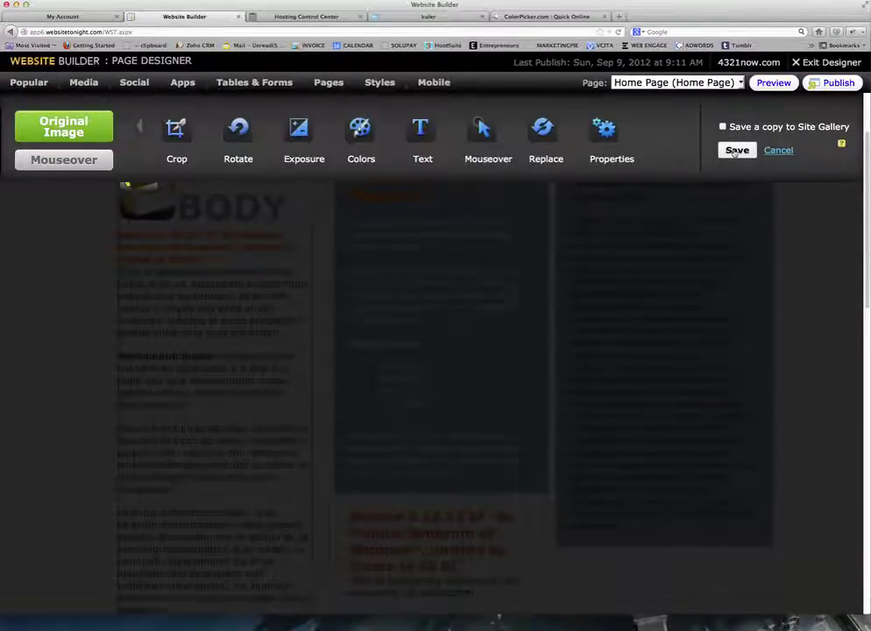
click(736, 151)
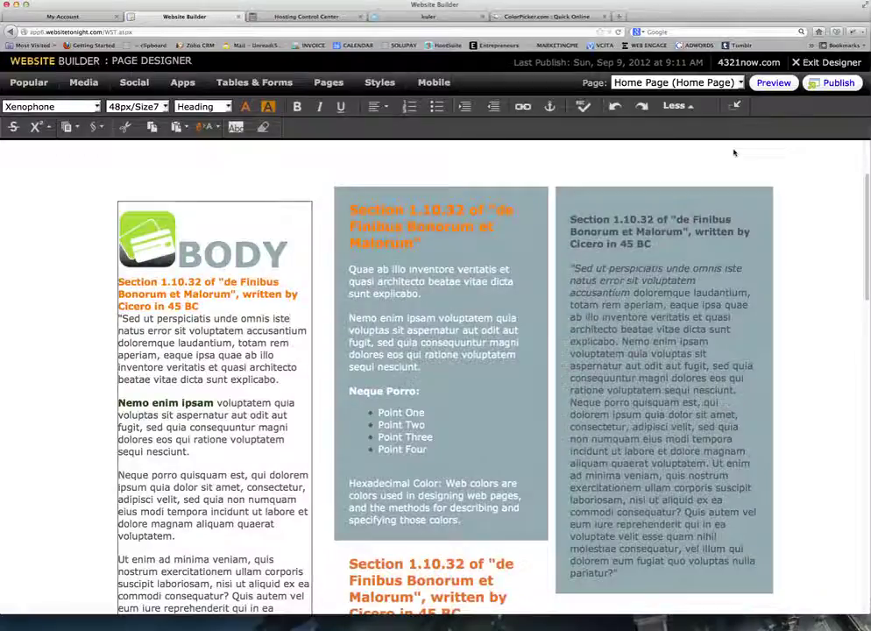
scroll(421, 350, down, 5)
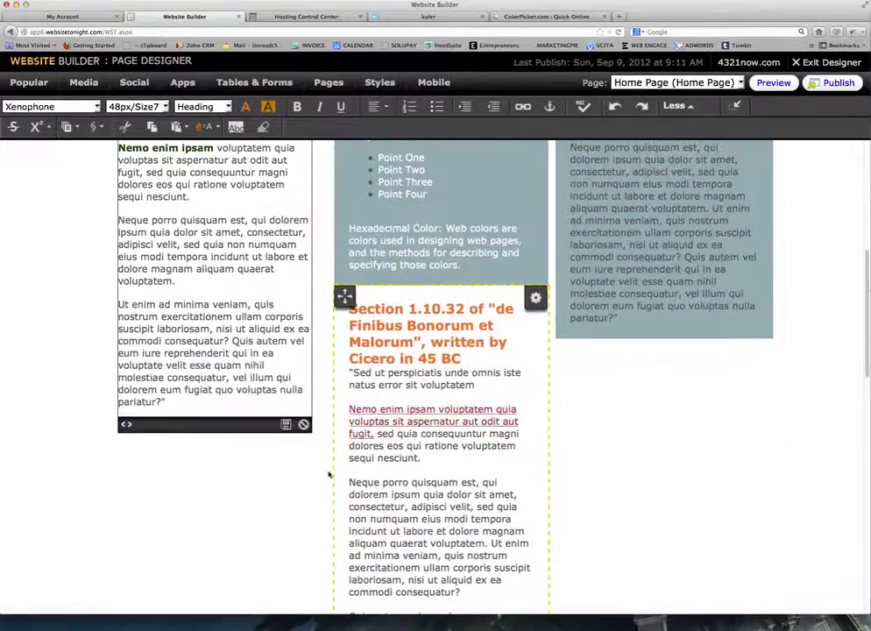
click(282, 435)
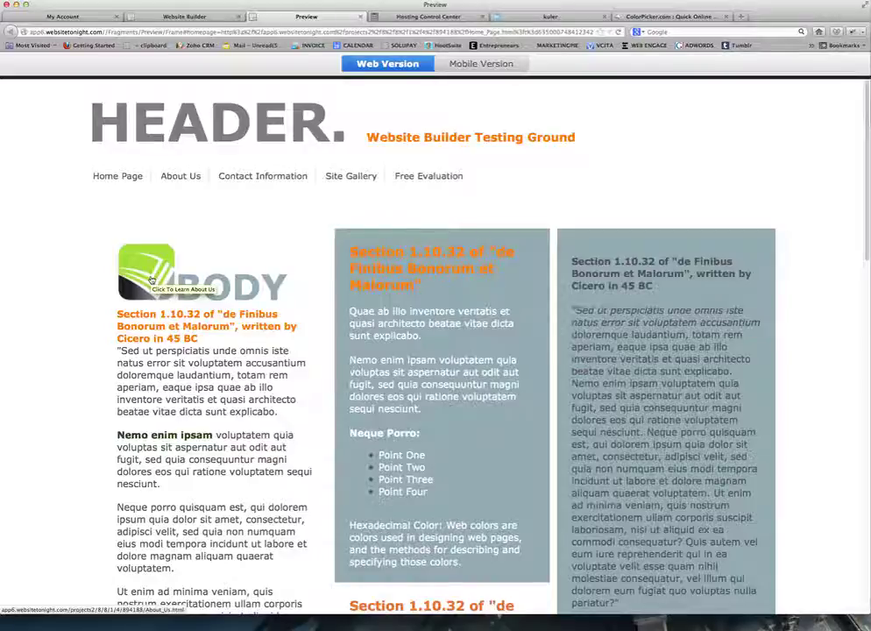
Check the image's alt text and About Us link in the web preview, and close the preview to return to the page designer
click(151, 279)
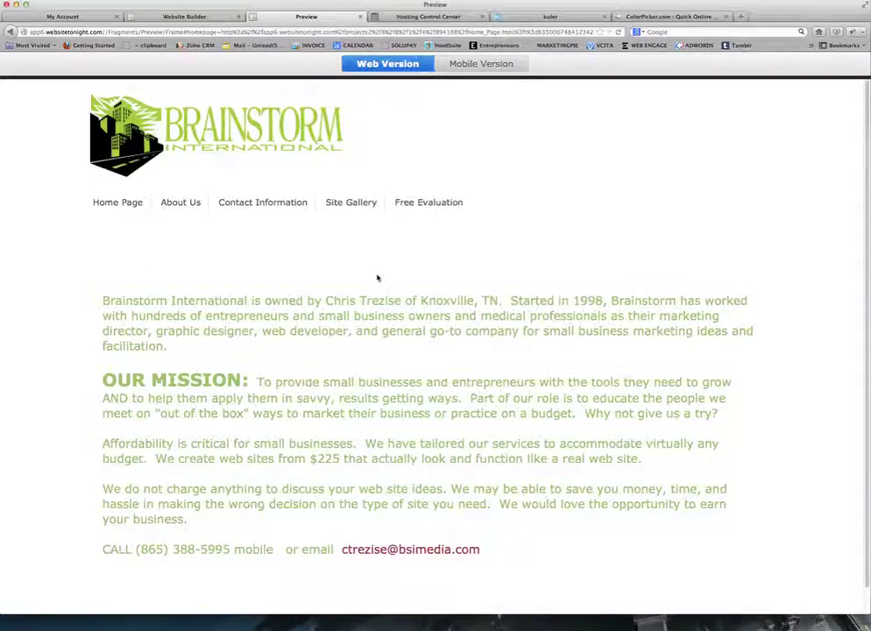
click(9, 31)
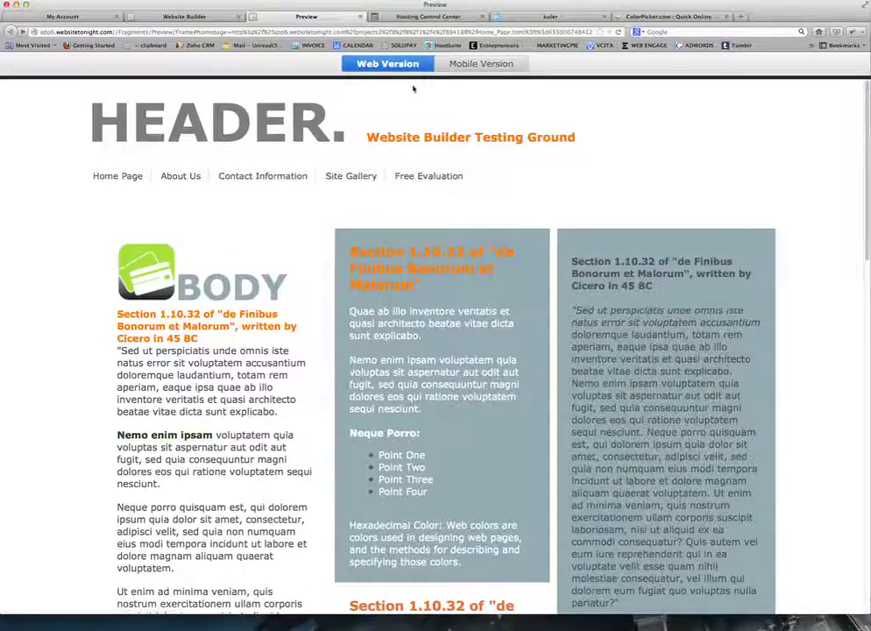
click(359, 16)
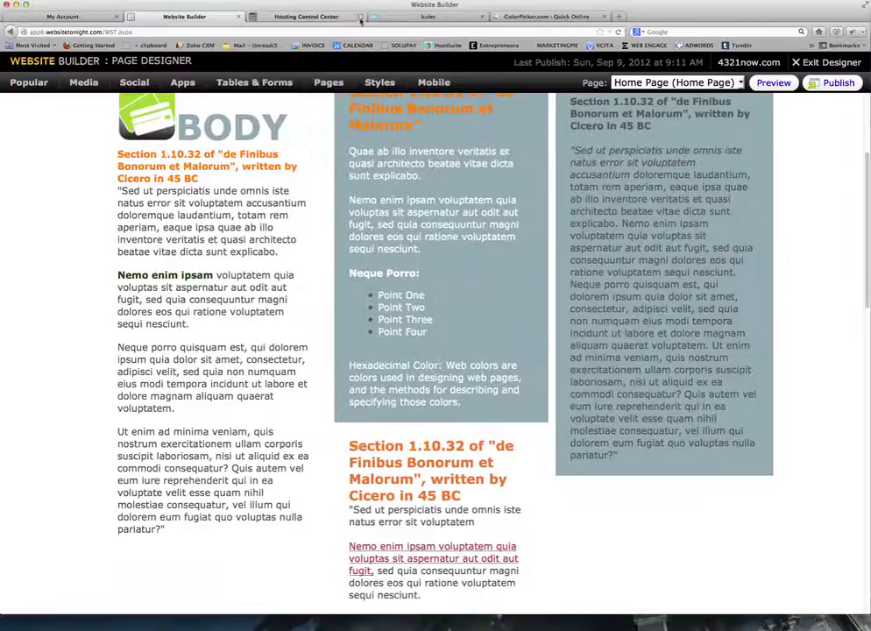
scroll(241, 296, up, 5)
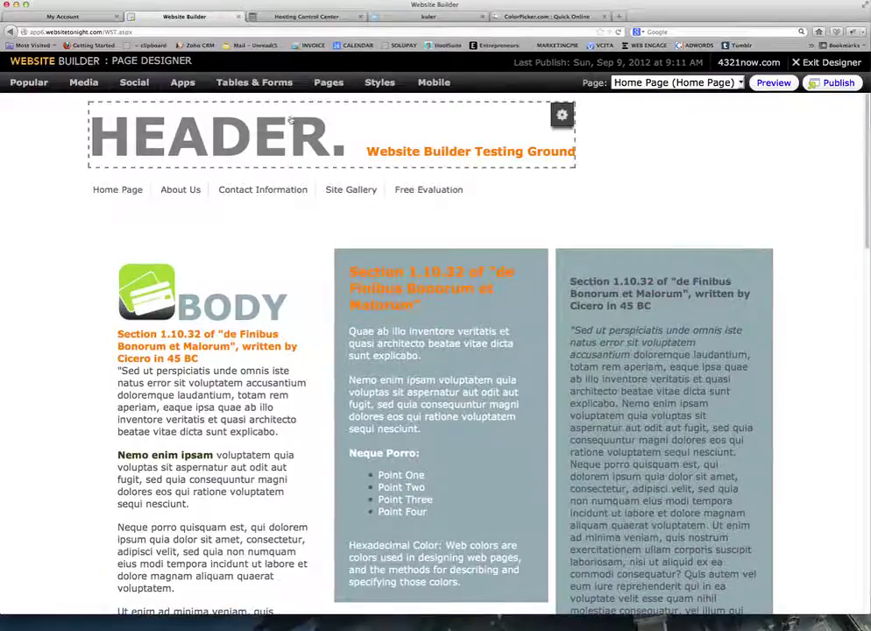
mouse_move(360, 303)
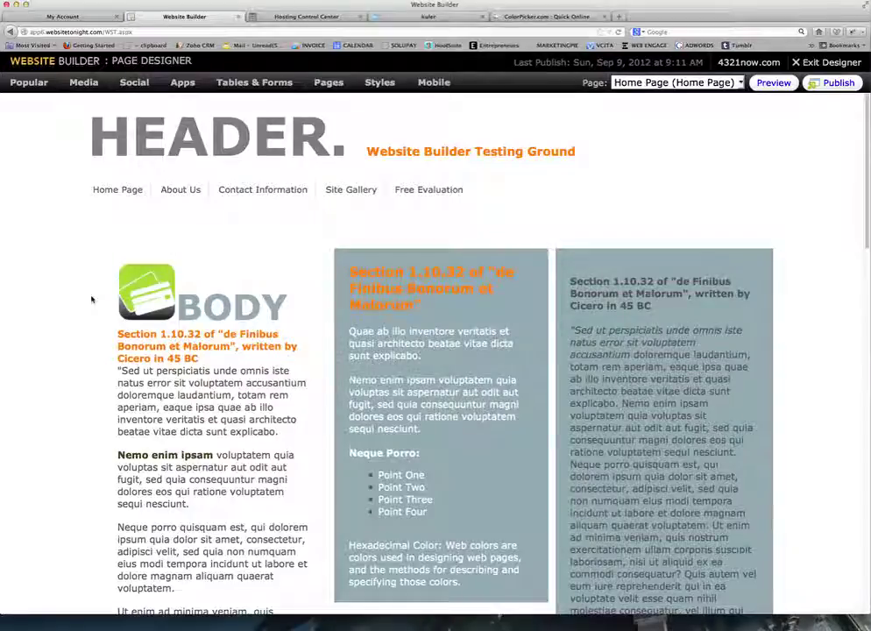
mouse_move(116, 304)
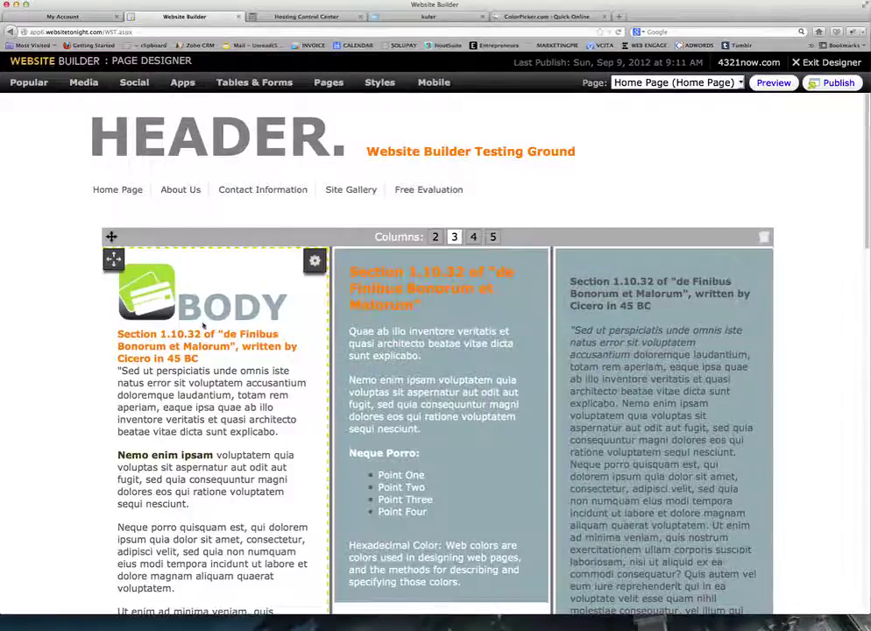
mouse_move(153, 306)
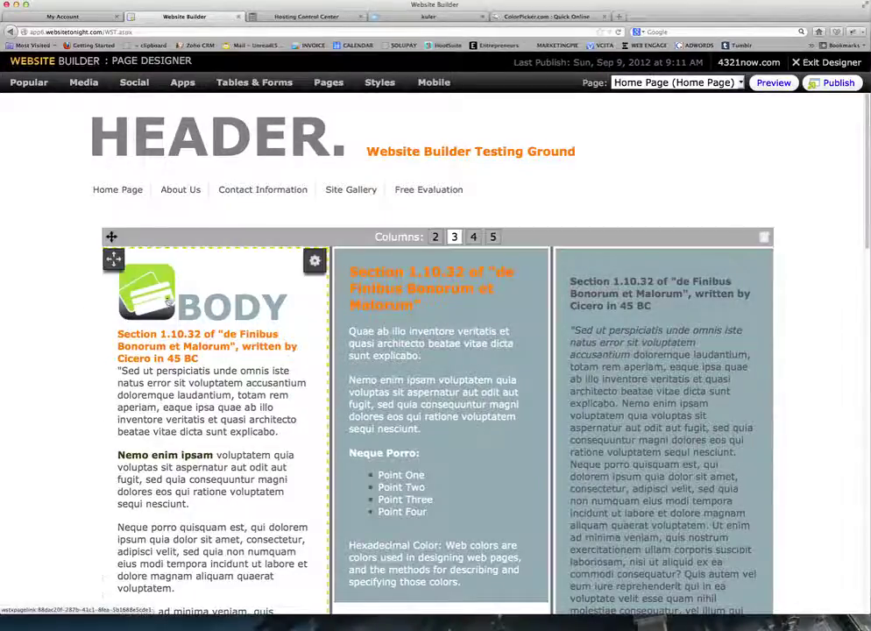